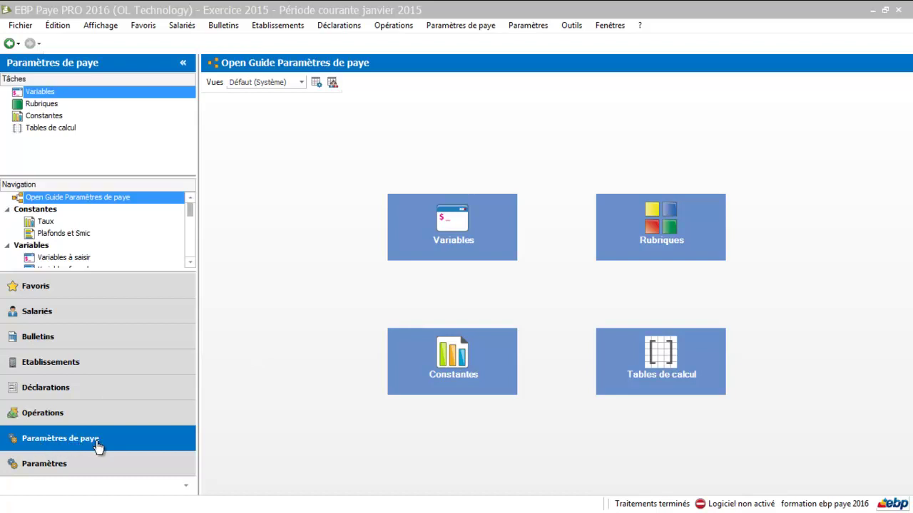
# - Filter the Variables à saisir list by the theme Primes and examine the PRIME variable's record
pyautogui.click(452, 218)
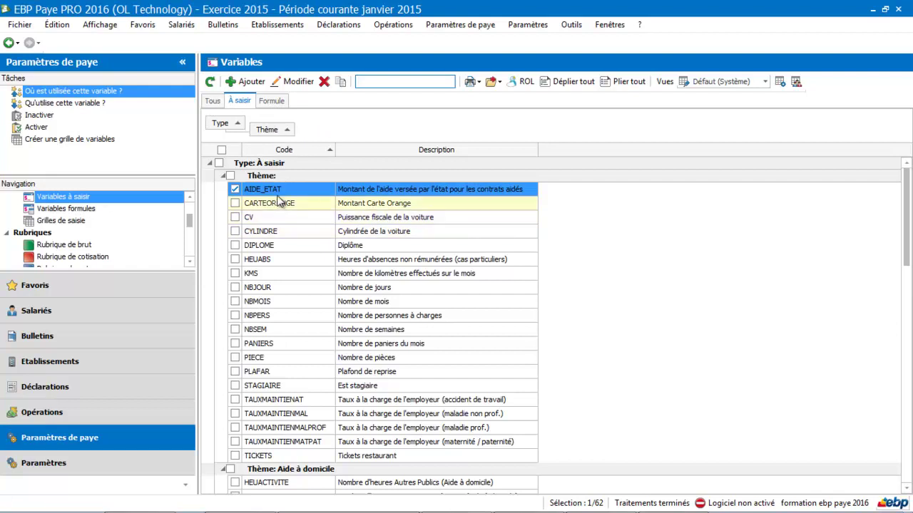
pyautogui.click(290, 128)
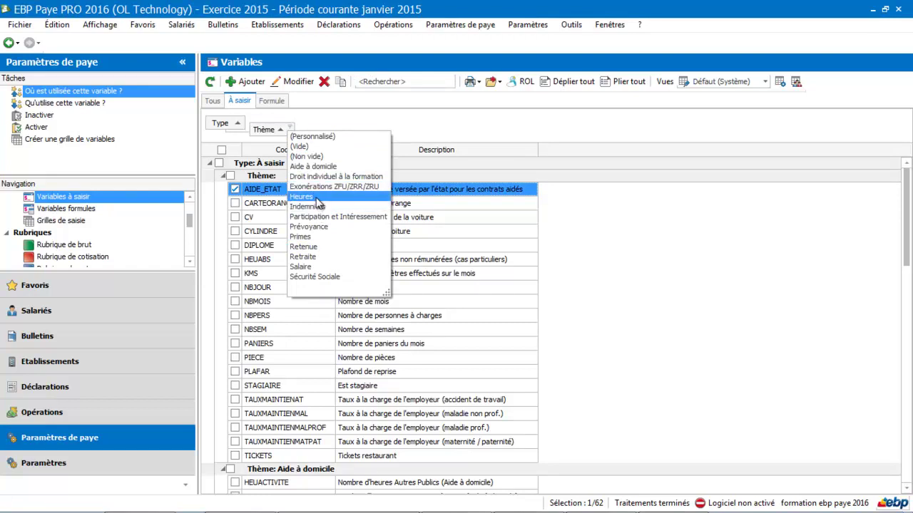
pyautogui.click(313, 239)
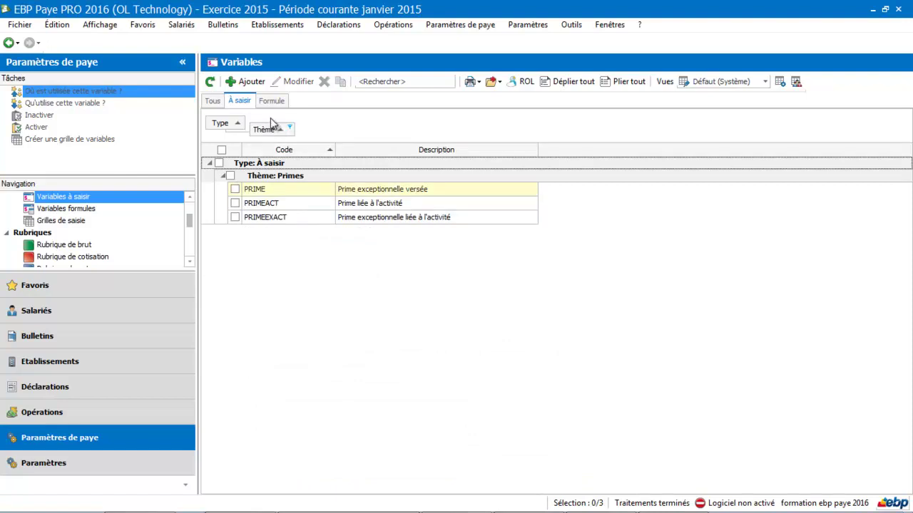
pyautogui.click(289, 190)
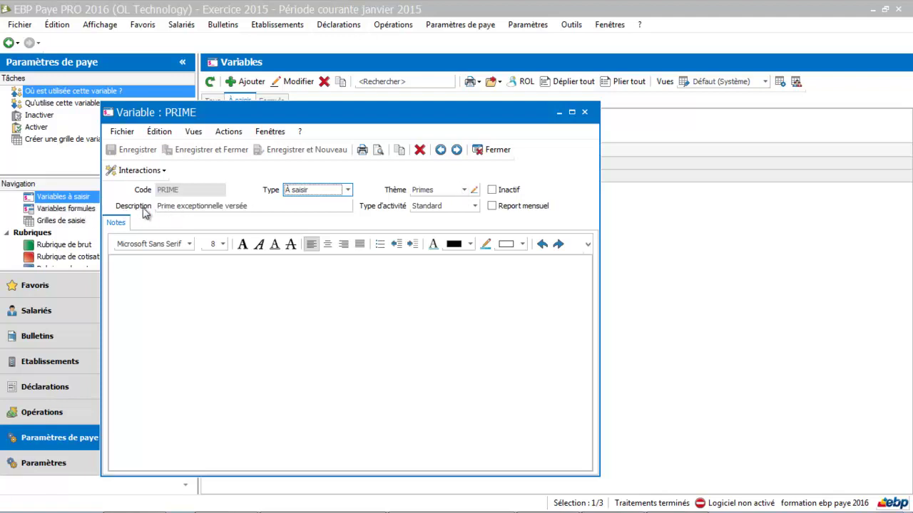
pyautogui.click(583, 113)
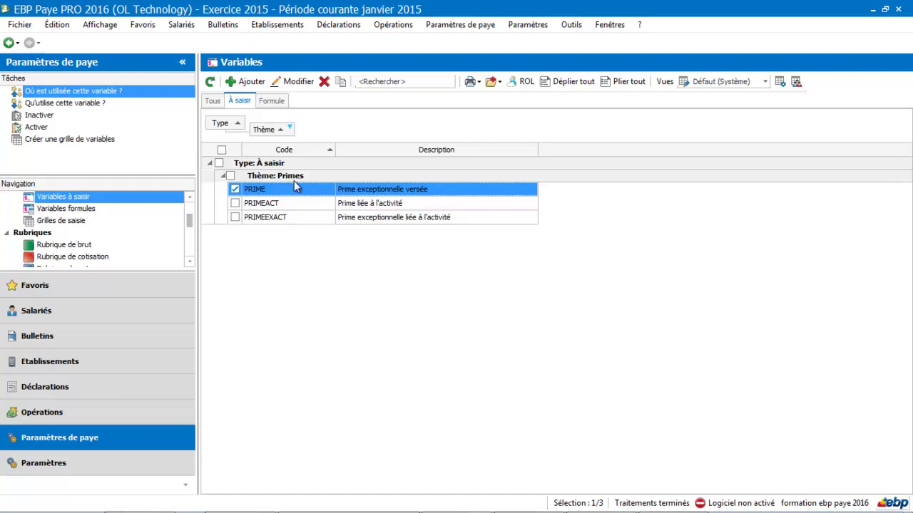
# - Create a new À saisir variable with the code NBPAN# and assign it the theme Demo ebp paye 2016
pyautogui.click(251, 83)
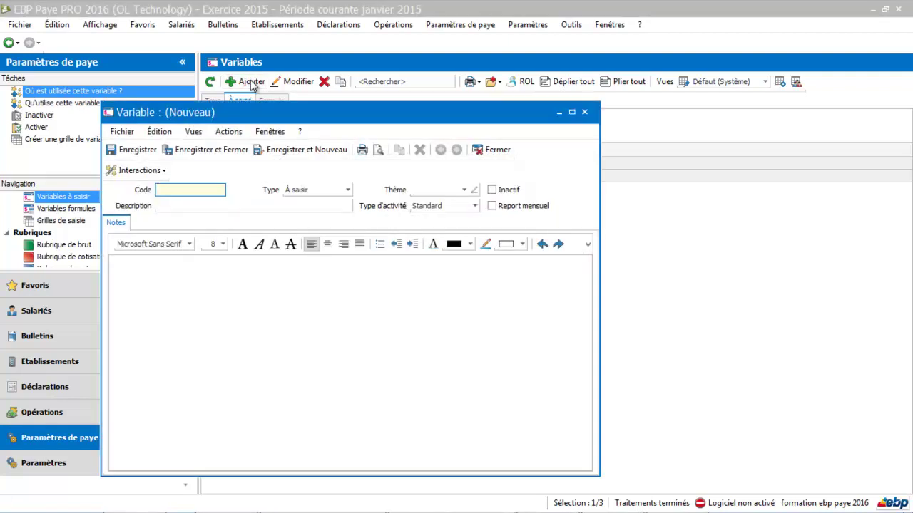
pyautogui.write('NBPA#N#')
pyautogui.press('Tab')
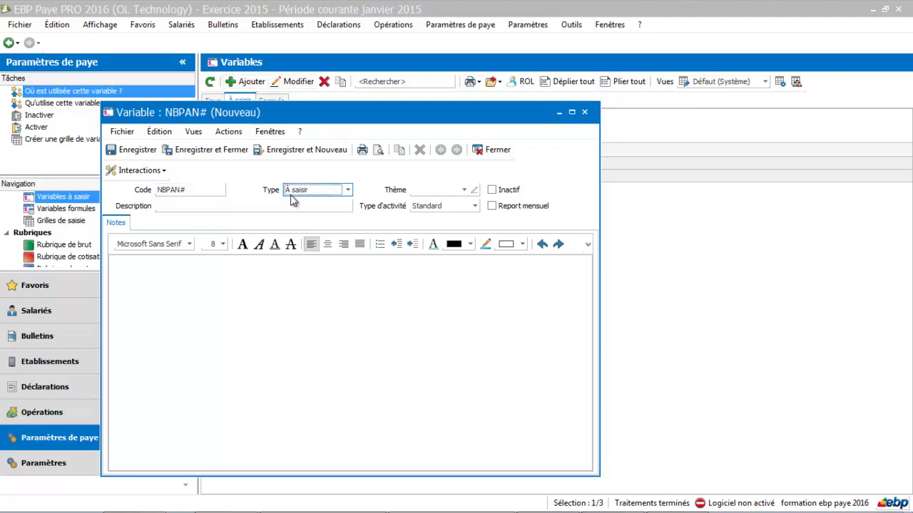
pyautogui.click(464, 189)
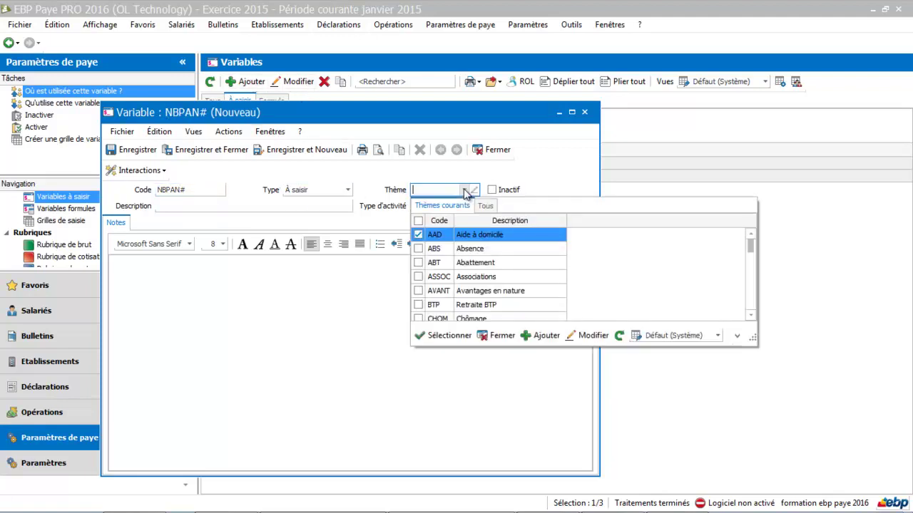
pyautogui.click(750, 317)
pyautogui.click(750, 317)
pyautogui.click(750, 317)
pyautogui.click(750, 317)
pyautogui.click(750, 318)
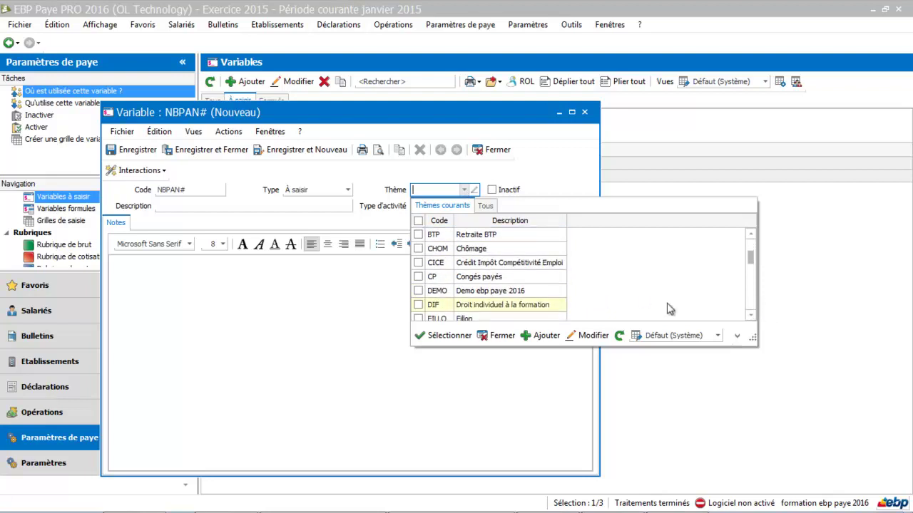
pyautogui.click(494, 291)
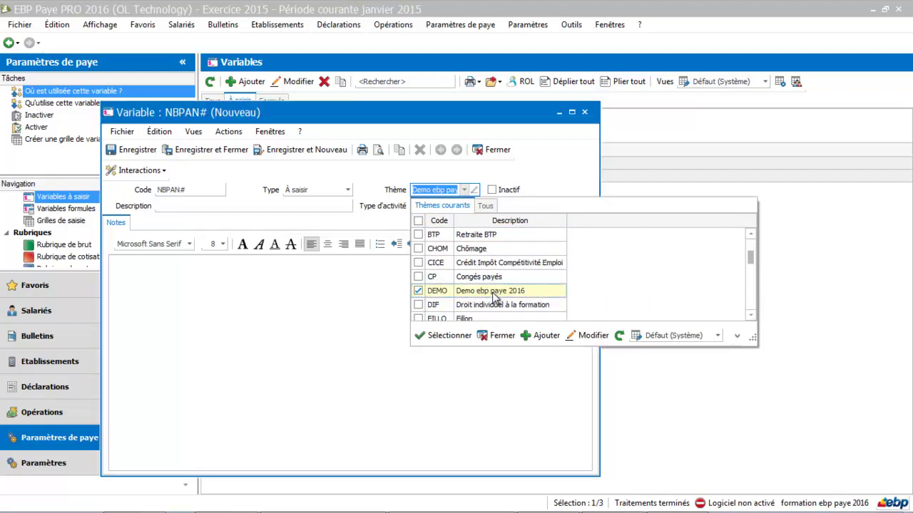
# - Enter "Nombre de panier" as the NBPAN# variable's description
pyautogui.click(264, 206)
pyautogui.write('N')
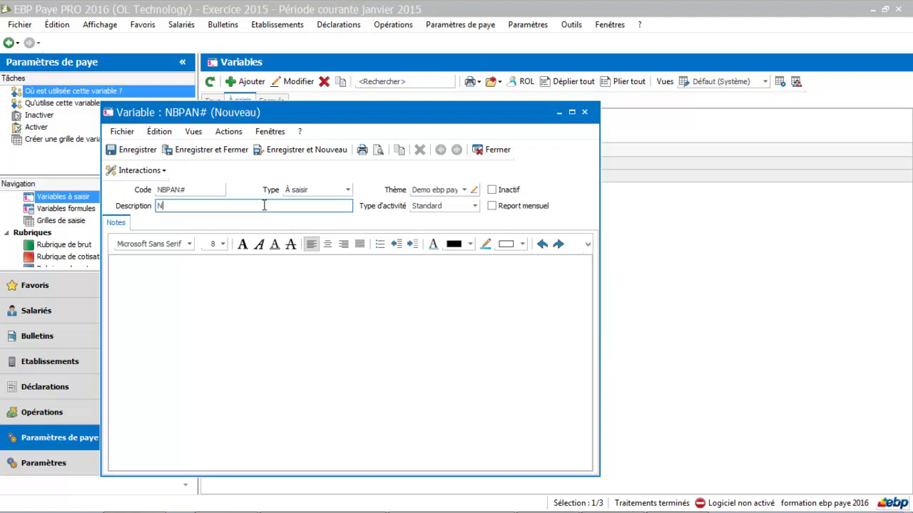
pyautogui.write('ombre de panier')
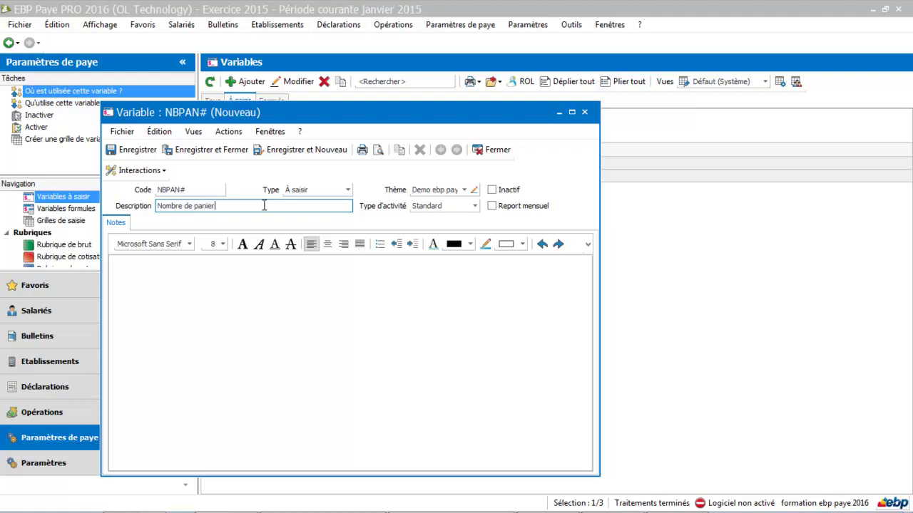
# - Add the note "Nombre de panier à saisir pour le calcul de la rubrique prime de panier", then save and close the variable
pyautogui.click(202, 285)
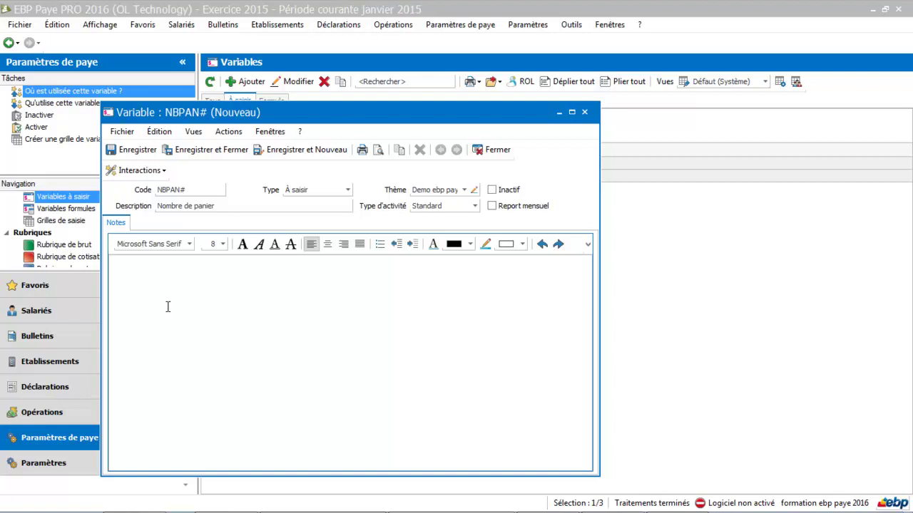
pyautogui.write('Nombre de panier à saisir pour le calcu')
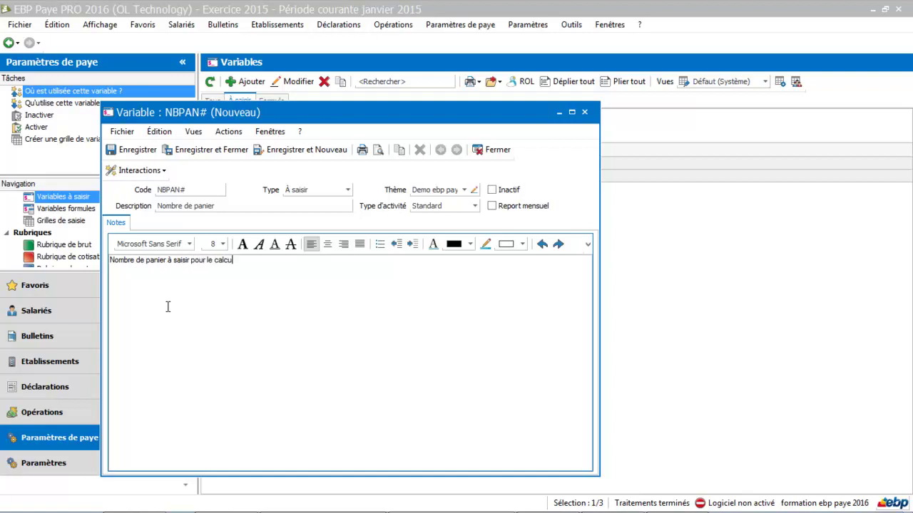
pyautogui.write('l de la rubrime prime de panier')
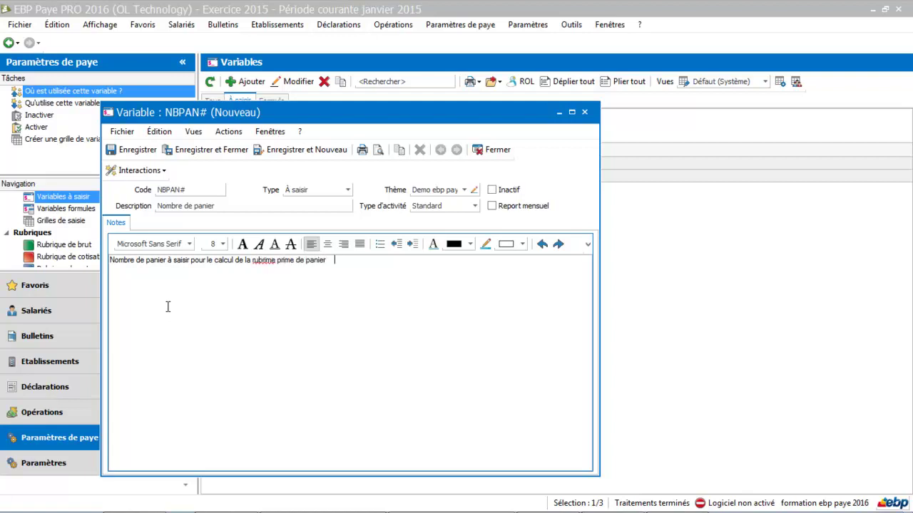
pyautogui.rightClick(261, 260)
pyautogui.click(285, 268)
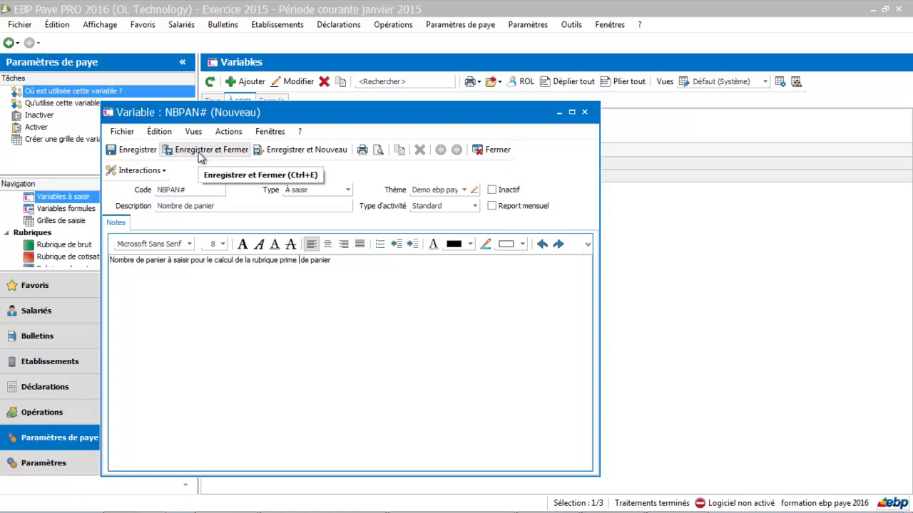
pyautogui.click(198, 153)
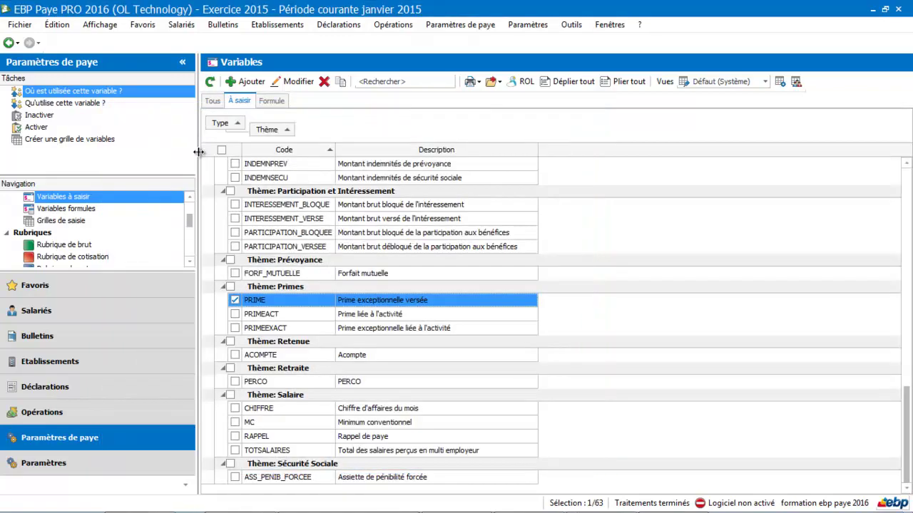
# - Filter the variables by the theme Demo ebp paye 2016 and review the NBPAN# record, including its Report mensuel option
pyautogui.click(290, 129)
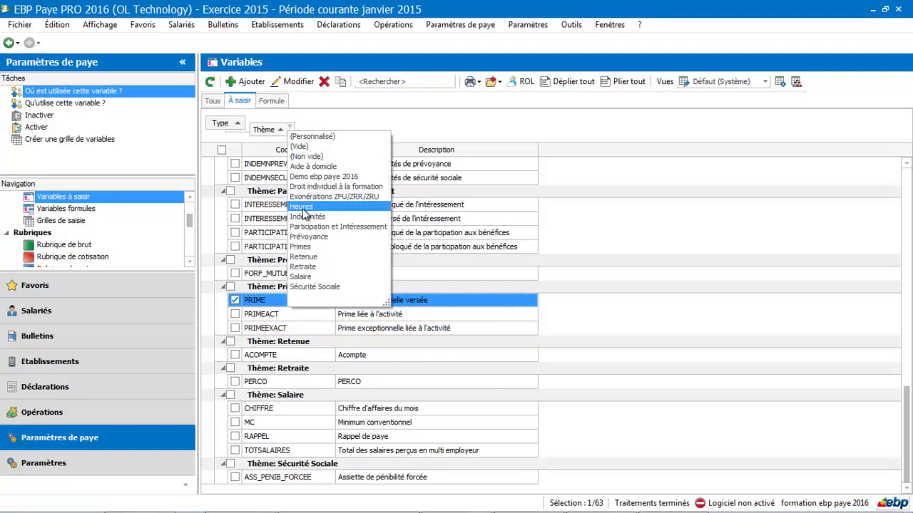
pyautogui.click(312, 176)
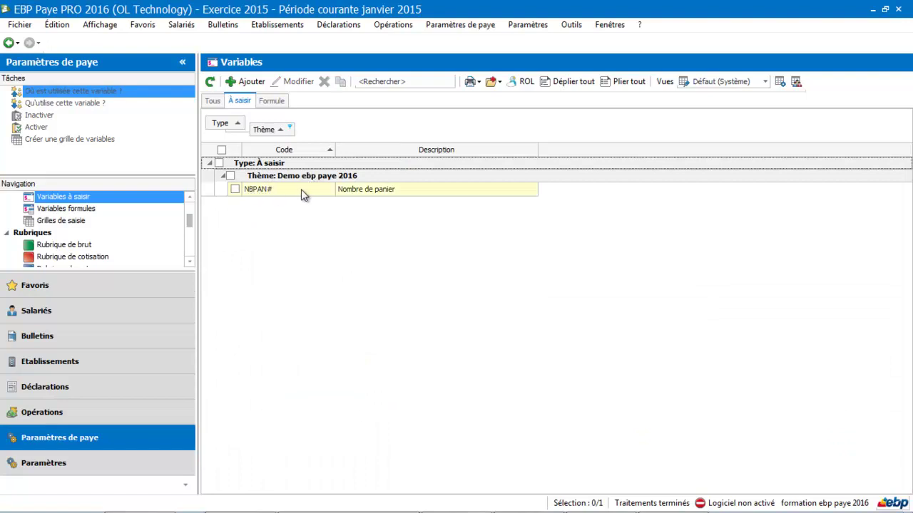
pyautogui.click(301, 189)
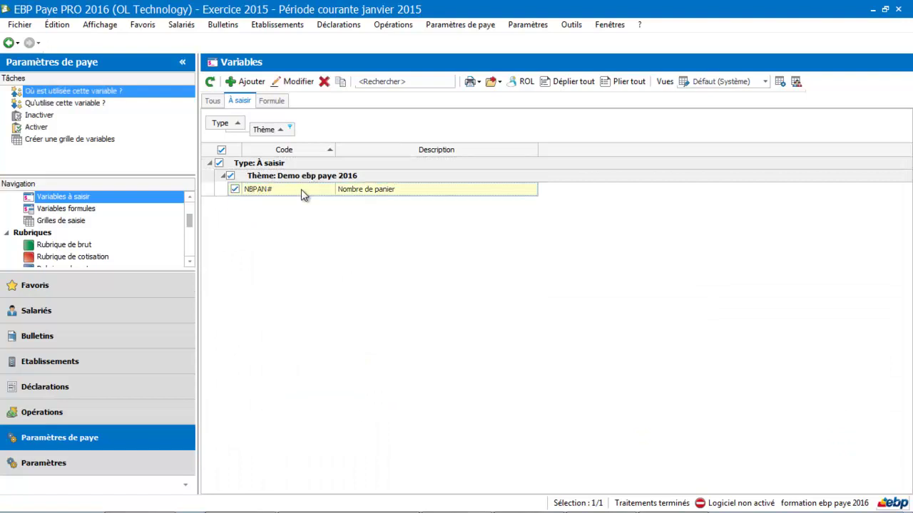
pyautogui.doubleClick(301, 189)
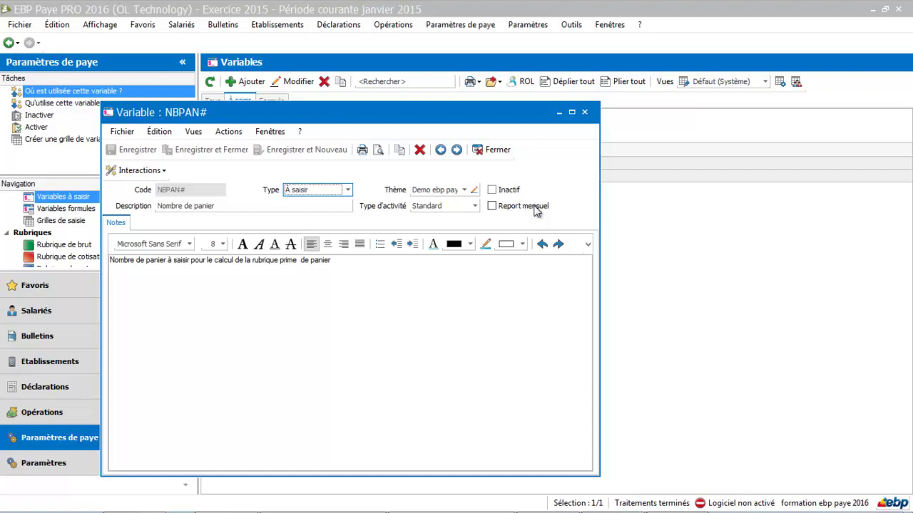
pyautogui.click(585, 114)
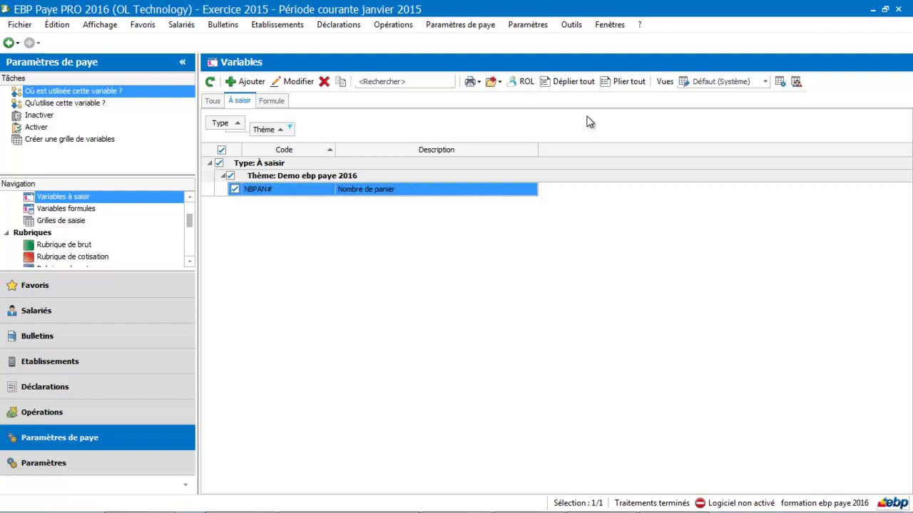
# - Create another À saisir variable with the code AVVOIT# and the theme Demo ebp paye 2016
pyautogui.click(246, 81)
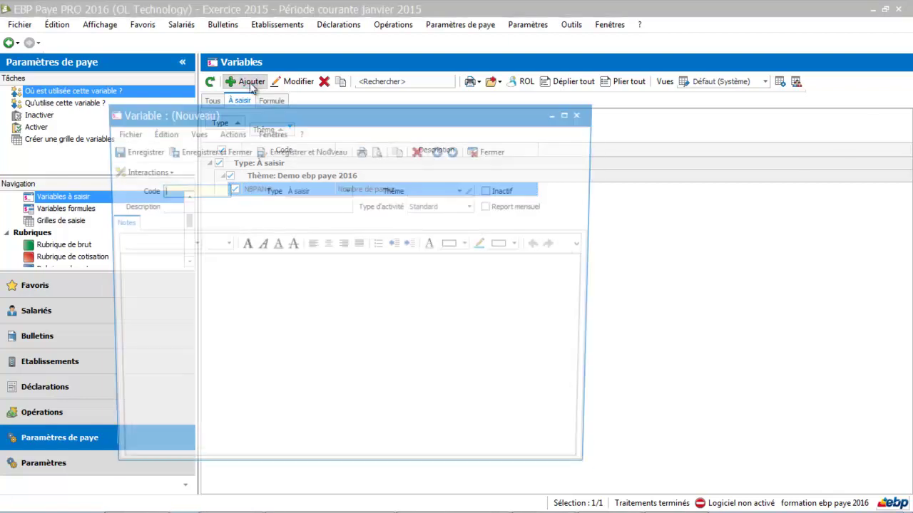
pyautogui.write('AVVOIT#')
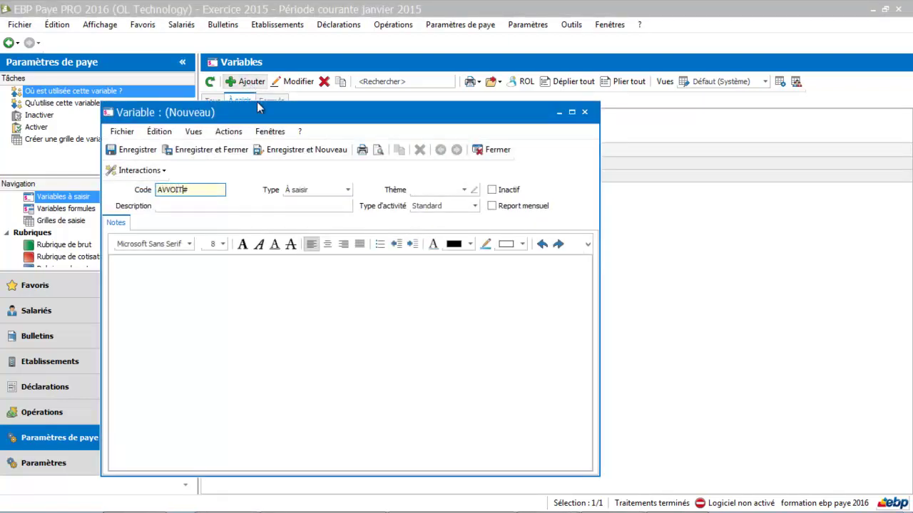
pyautogui.click(464, 190)
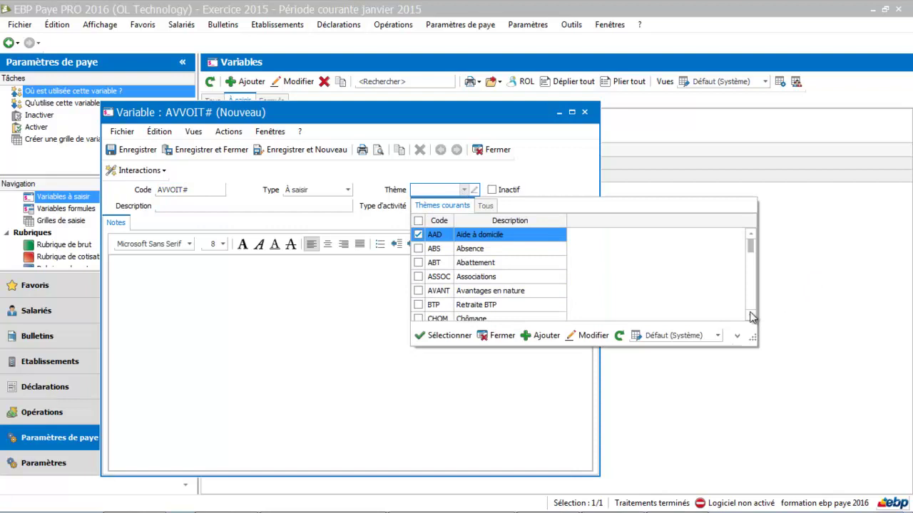
pyautogui.scroll(-2, 752, 315)
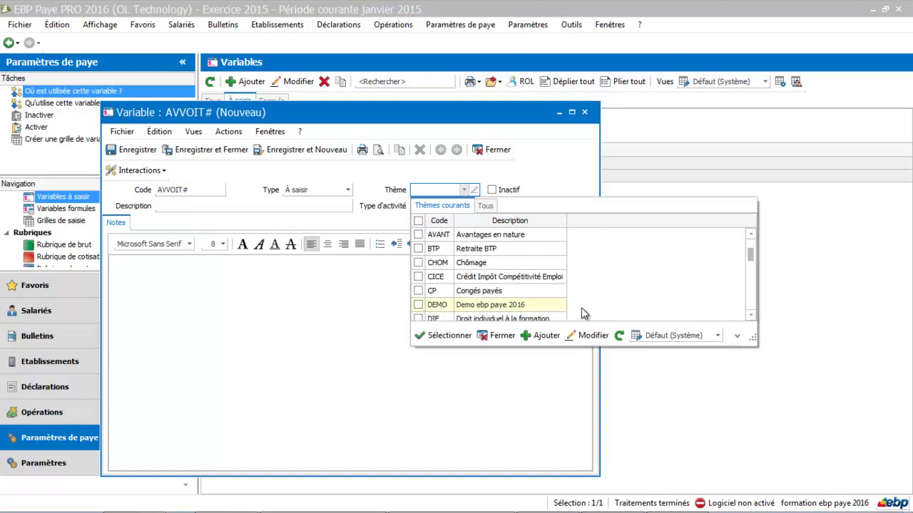
pyautogui.doubleClick(534, 306)
# - Describe AVVOIT# as "Montant avantage en nautre voiture", enable Report mensuel, and save and close the variable
pyautogui.click(302, 207)
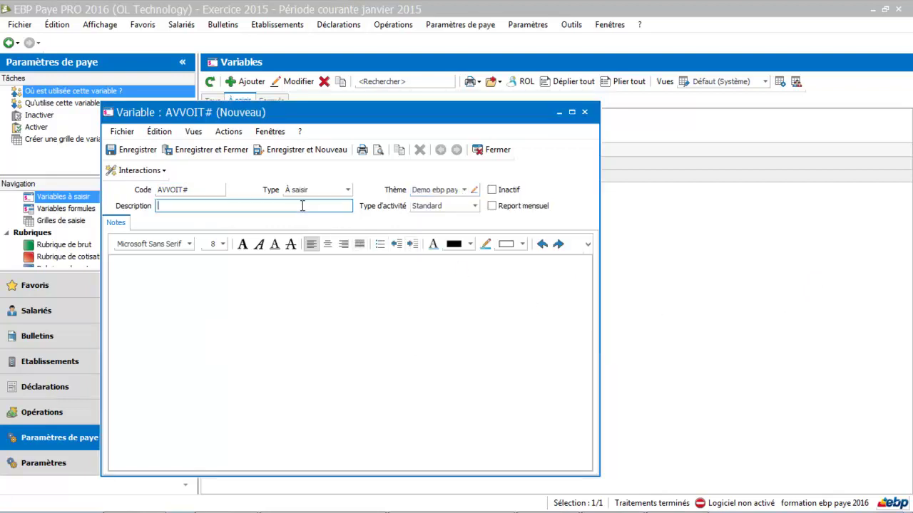
pyautogui.write('Montant avantage en nautre voiture')
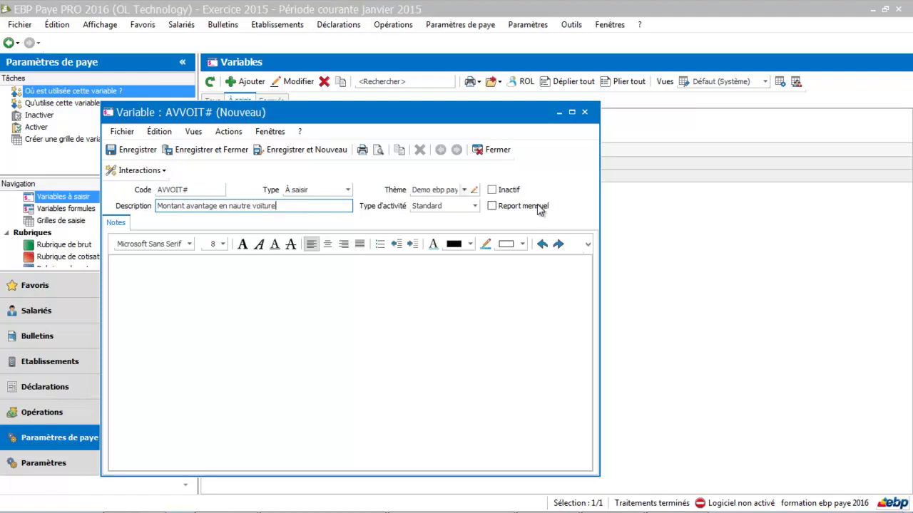
pyautogui.click(492, 206)
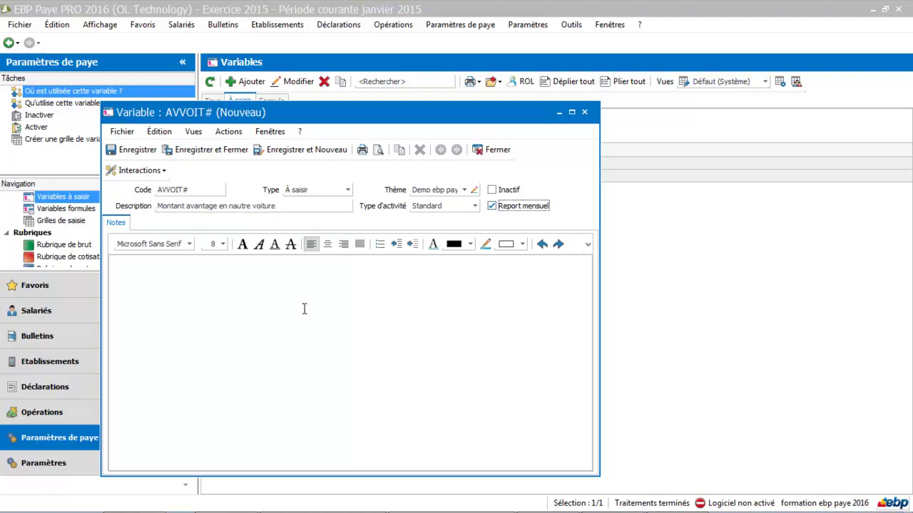
pyautogui.click(258, 298)
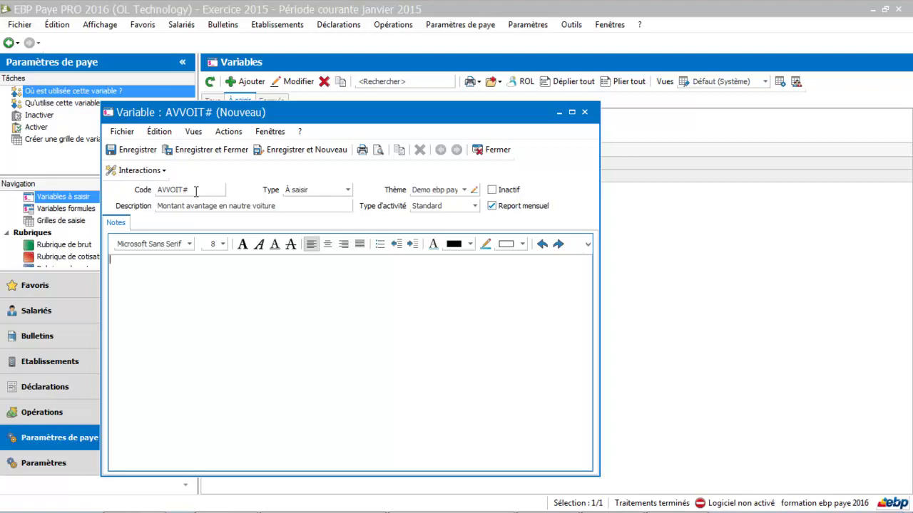
pyautogui.click(206, 151)
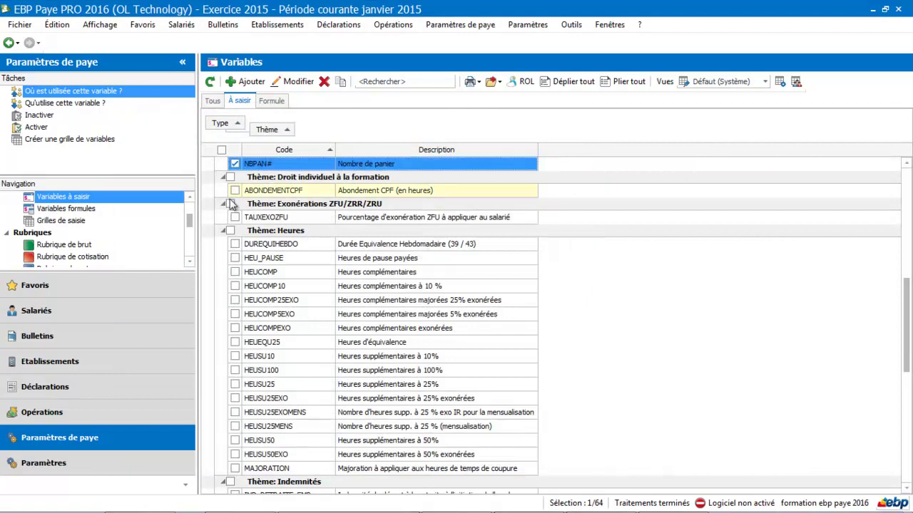
# - List the formula variables and examine the formula of HEUREEL in the Heures theme
pyautogui.click(64, 209)
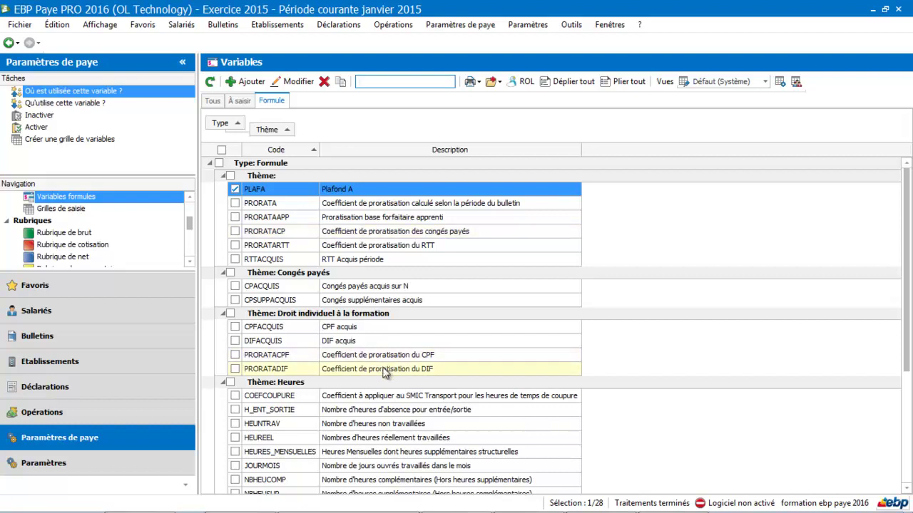
pyautogui.click(363, 439)
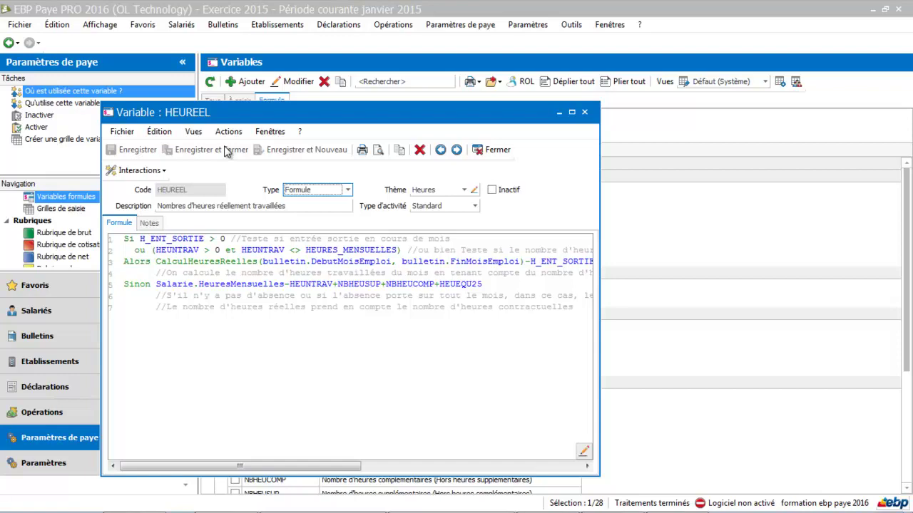
pyautogui.click(494, 150)
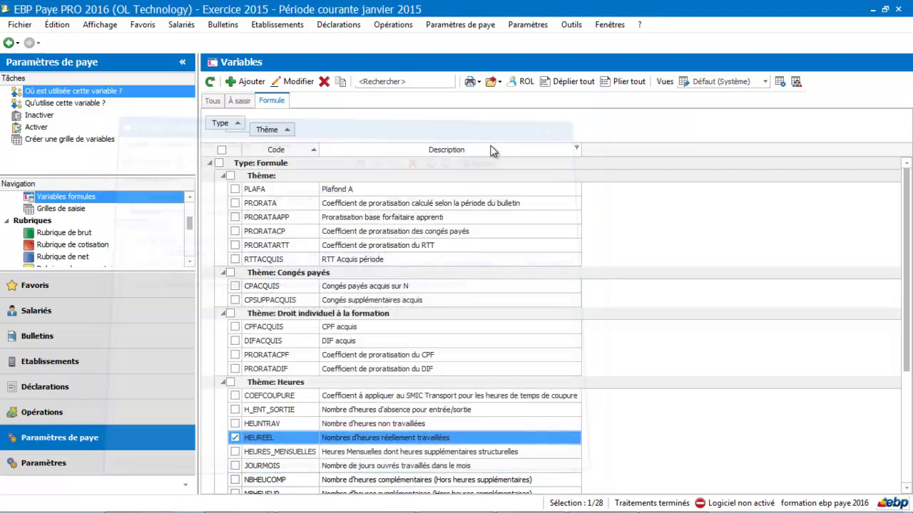